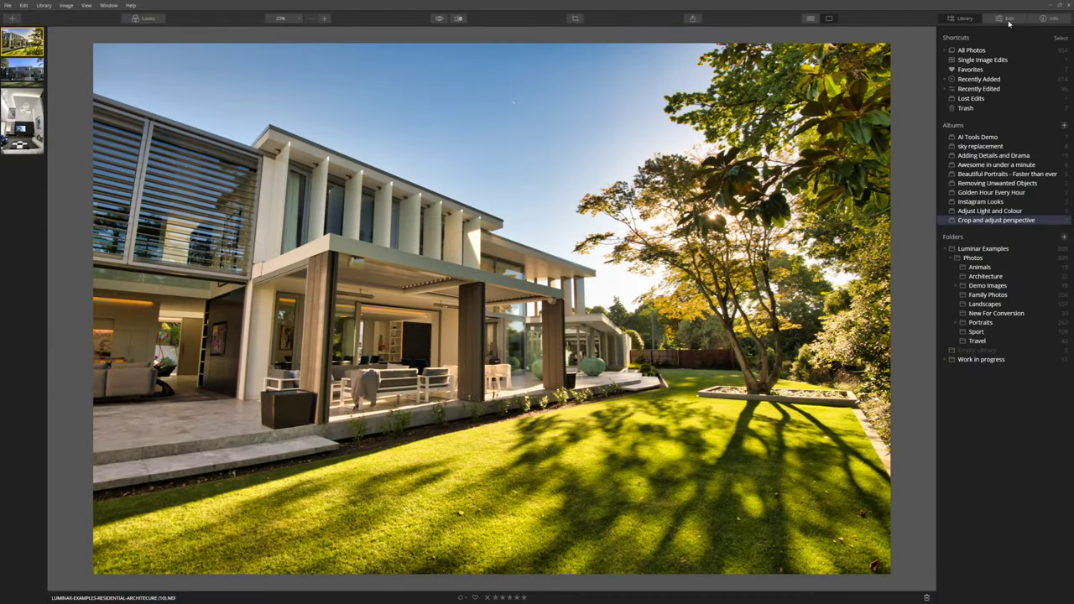
Step: Switch to the Edit view and turn on Auto Distortion Corrections for the house photo
{"action": "left_click", "coordinate": [1009, 23]}
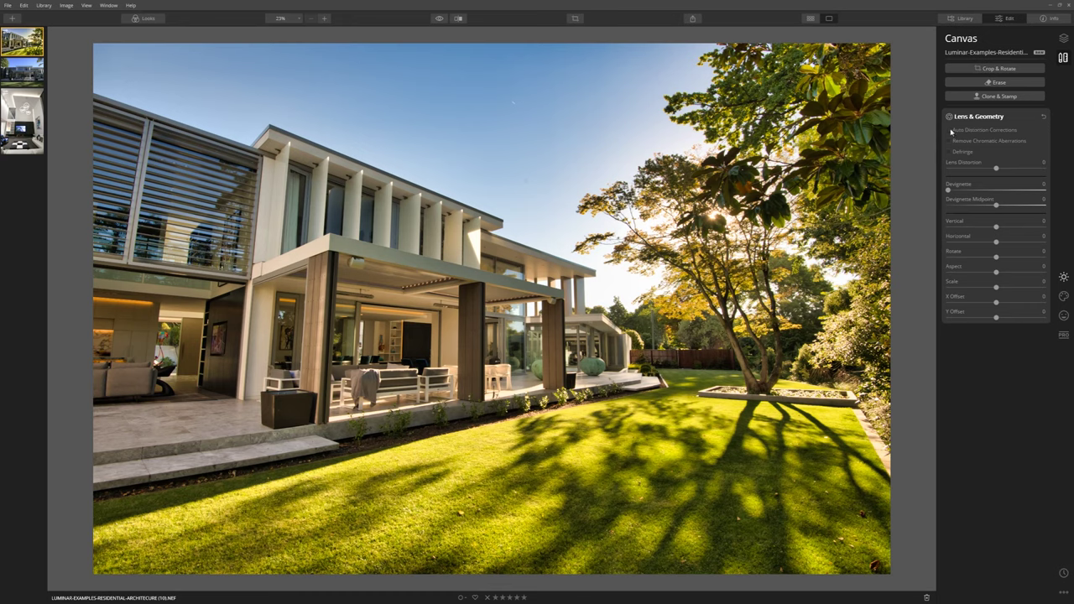
{"action": "left_click", "coordinate": [950, 131]}
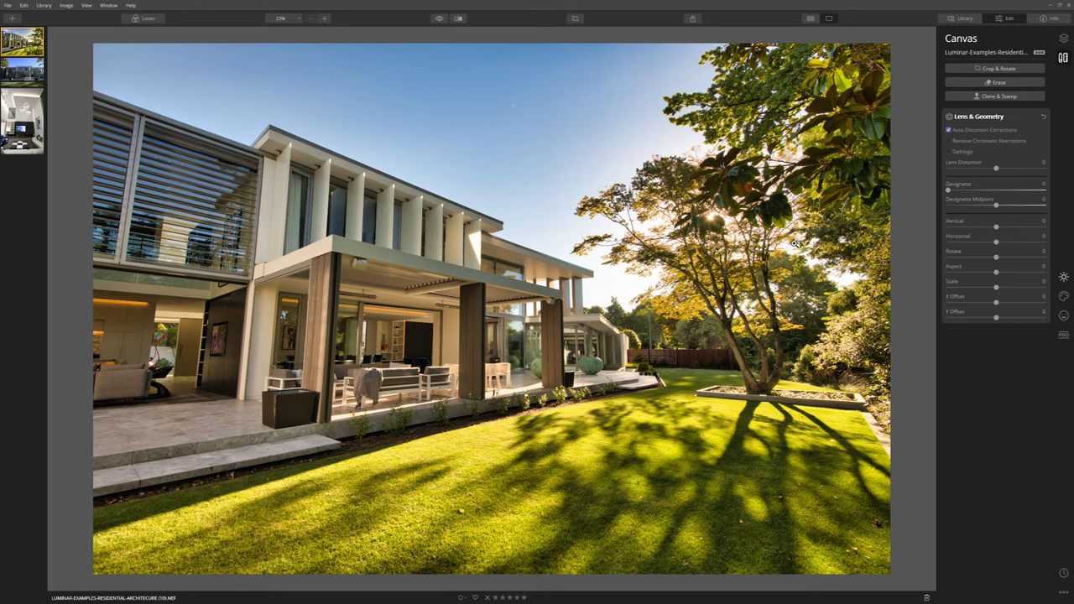
Step: Enable Remove Chromatic Aberrations and Defringe, test Lens Distortion then reset it to 0, and try Devignette
{"action": "left_click", "coordinate": [949, 141]}
{"action": "left_click", "coordinate": [950, 152]}
{"action": "mouse_move", "coordinate": [1001, 168]}
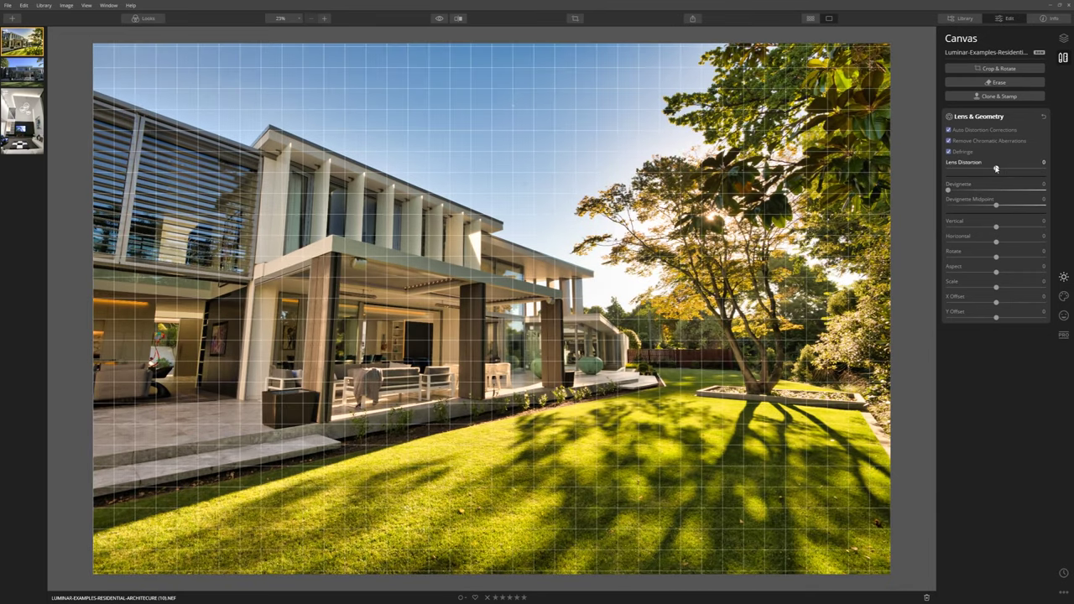
{"action": "left_click_drag", "start_coordinate": [995, 168], "coordinate": [1020, 170]}
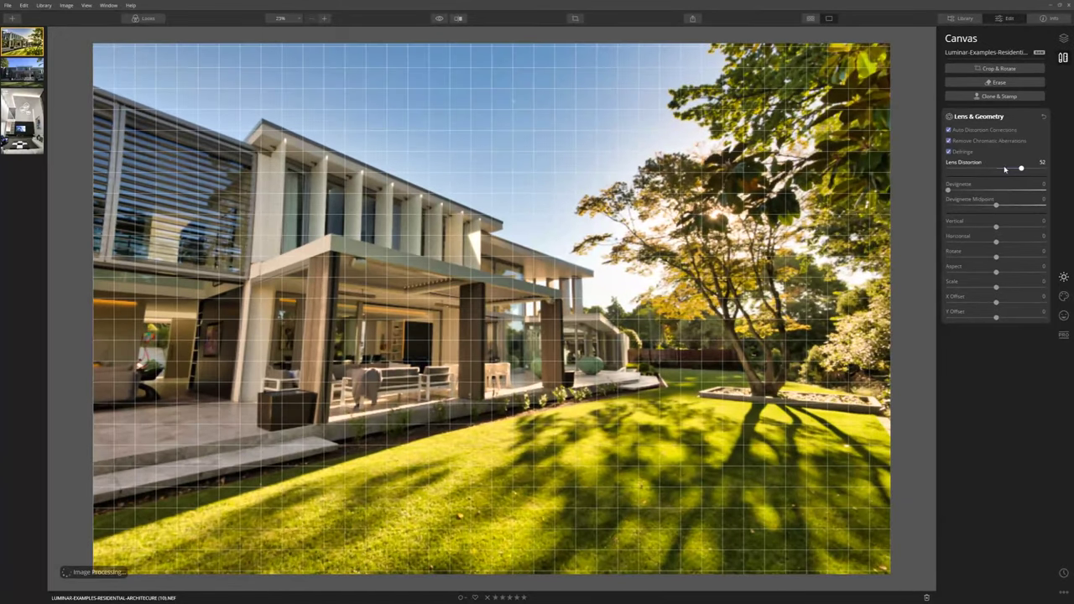
{"action": "double_click", "coordinate": [1020, 170]}
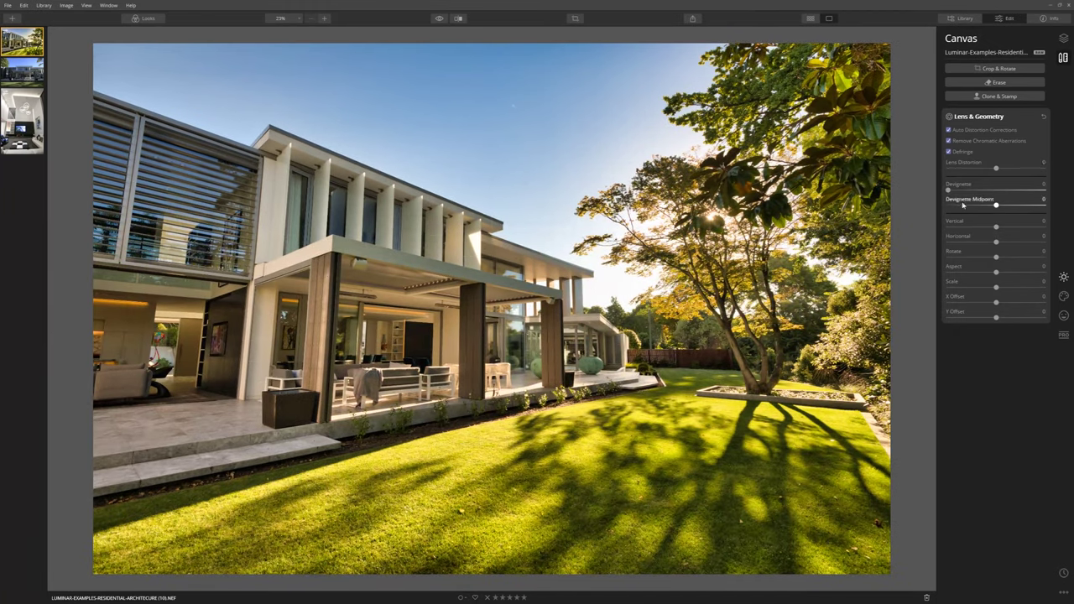
{"action": "mouse_move", "coordinate": [948, 192]}
{"action": "left_mouse_down"}
{"action": "mouse_move", "coordinate": [1024, 192]}
{"action": "mouse_move", "coordinate": [944, 194]}
{"action": "left_mouse_up"}
Step: Set Vertical perspective to -17 so the house's walls and columns align upright with the grid
{"action": "left_click_drag", "start_coordinate": [967, 226], "coordinate": [996, 227]}
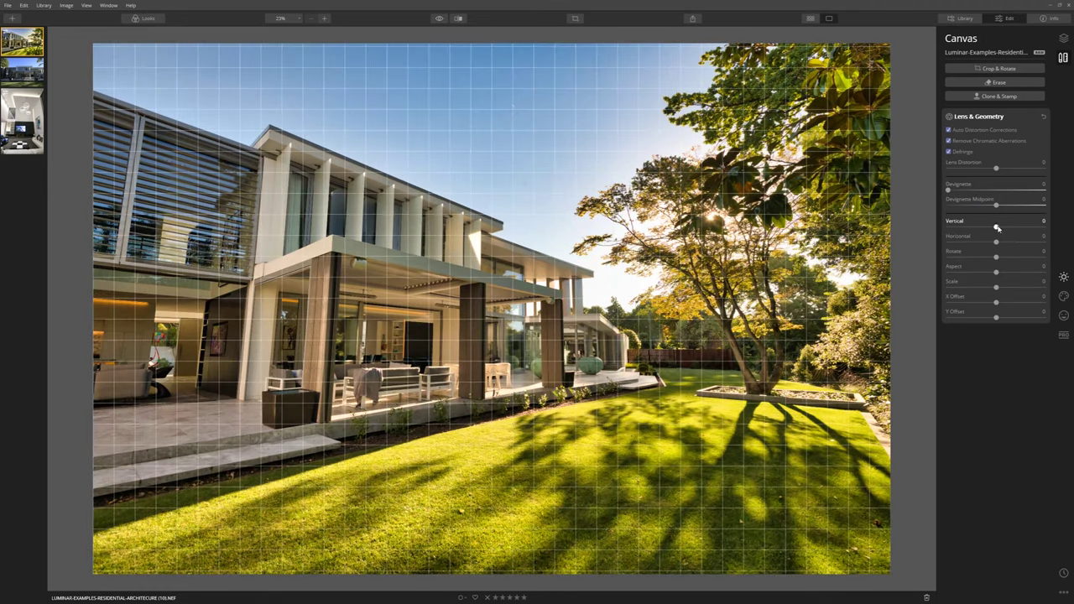
{"action": "mouse_move", "coordinate": [995, 227]}
{"action": "left_mouse_down"}
{"action": "mouse_move", "coordinate": [985, 228]}
{"action": "mouse_move", "coordinate": [1011, 228]}
{"action": "mouse_move", "coordinate": [994, 228]}
{"action": "left_mouse_up"}
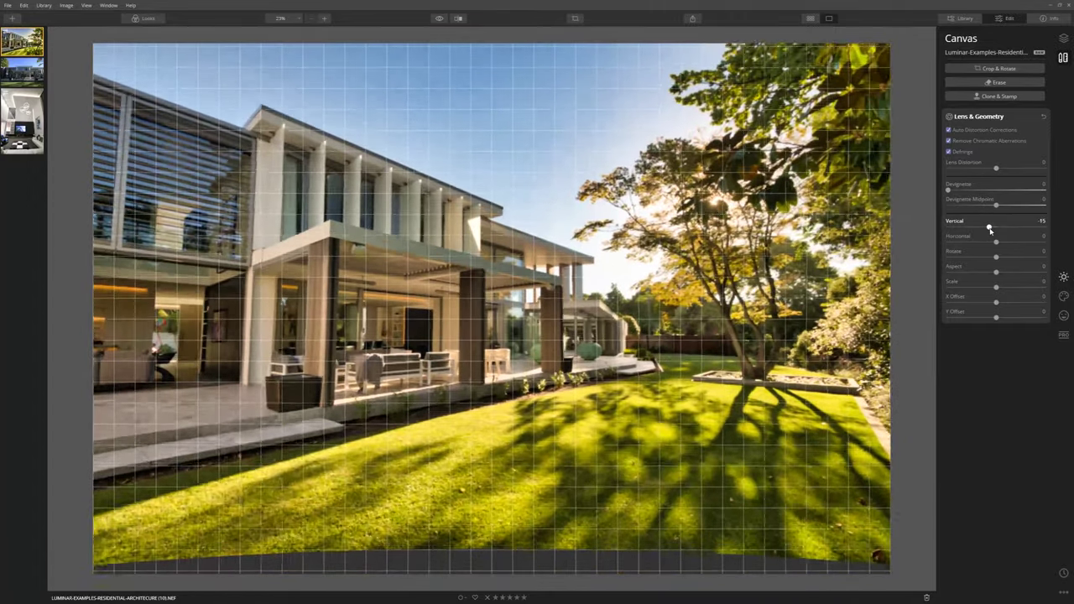
{"action": "left_click_drag", "start_coordinate": [989, 228], "coordinate": [987, 228]}
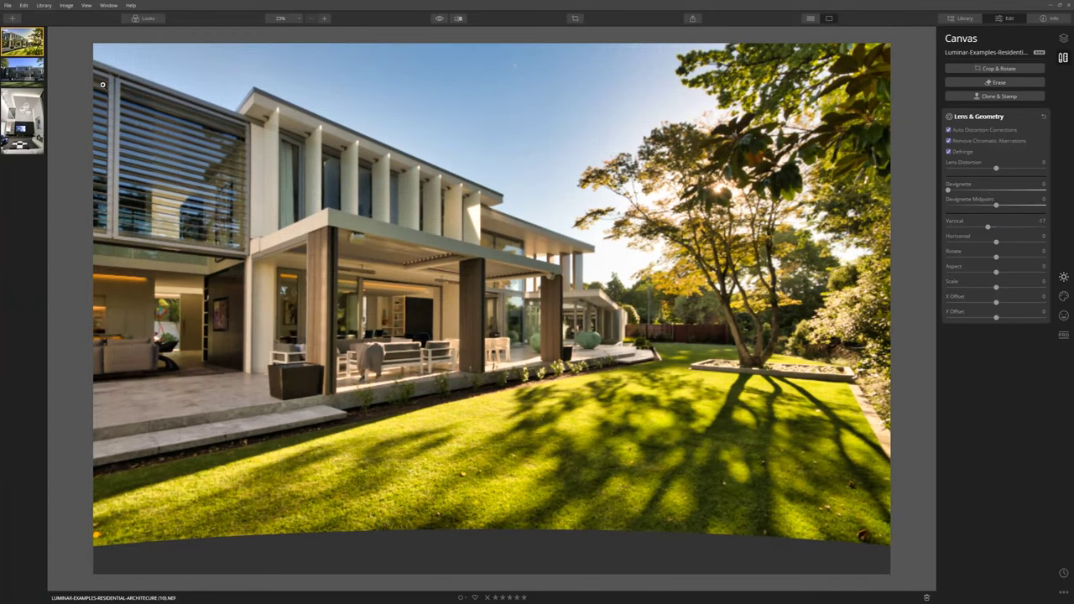
{"action": "left_click_drag", "start_coordinate": [988, 228], "coordinate": [988, 229]}
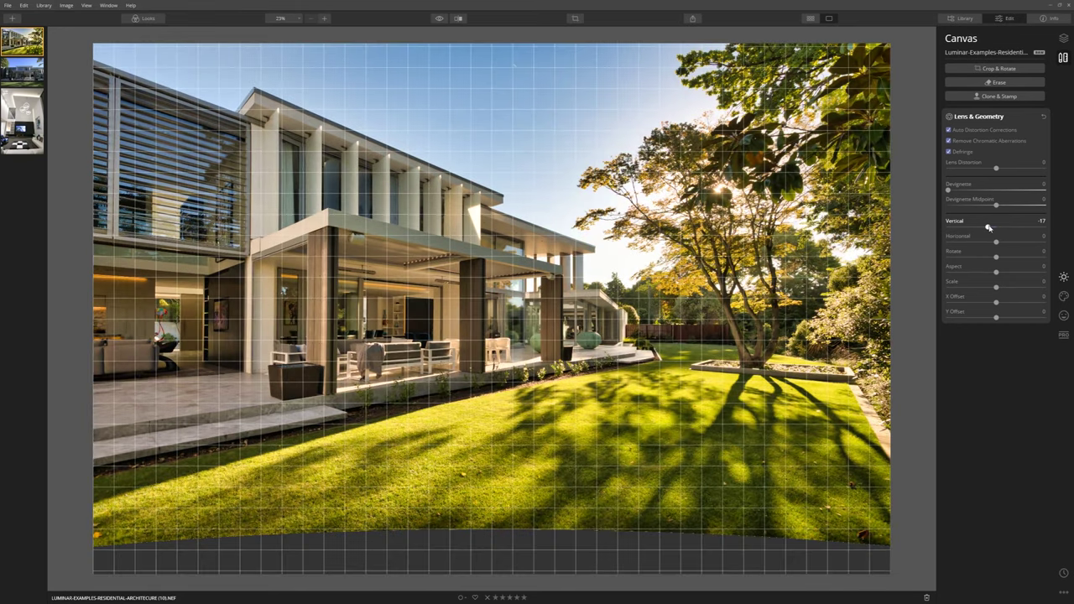
{"action": "left_click_drag", "start_coordinate": [988, 228], "coordinate": [986, 232]}
{"action": "left_click", "coordinate": [996, 242]}
{"action": "left_click_drag", "start_coordinate": [993, 270], "coordinate": [997, 272]}
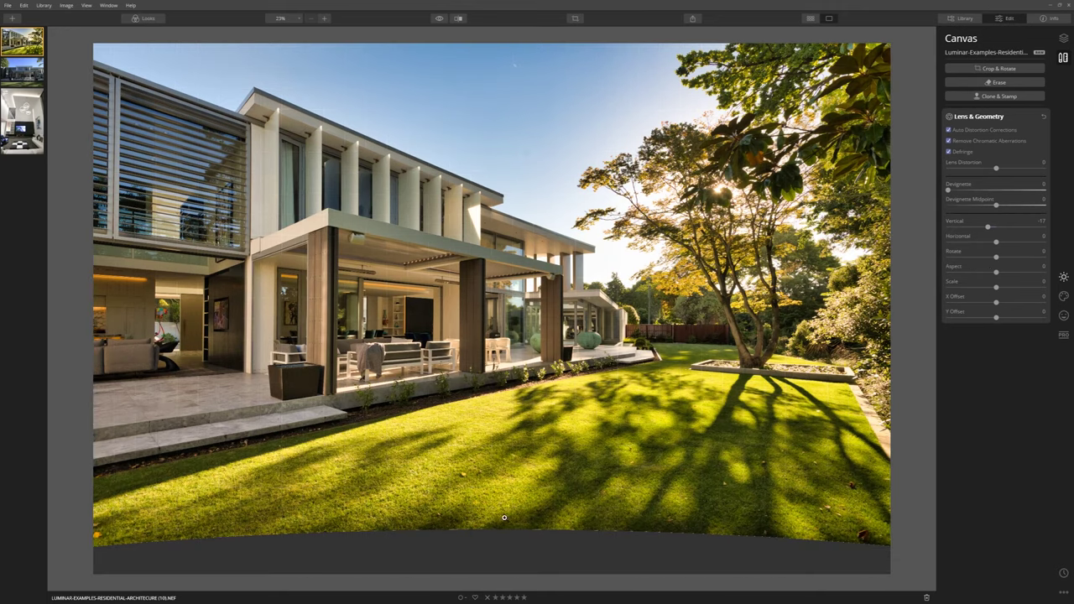
{"action": "left_click_drag", "start_coordinate": [967, 251], "coordinate": [967, 251]}
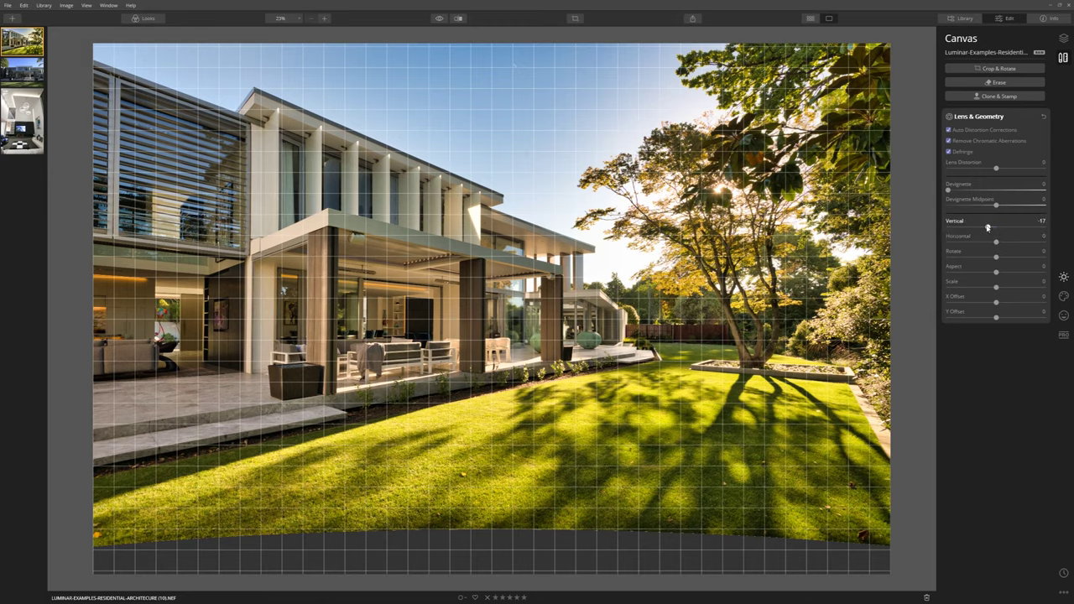
{"action": "mouse_move", "coordinate": [987, 227]}
{"action": "left_mouse_down"}
{"action": "mouse_move", "coordinate": [1026, 228]}
{"action": "mouse_move", "coordinate": [987, 233]}
{"action": "left_mouse_up"}
Step: Try Scale and reset it to 0, then set Y Offset to -30 to fill the bottom band
{"action": "left_click_drag", "start_coordinate": [1002, 288], "coordinate": [1038, 288]}
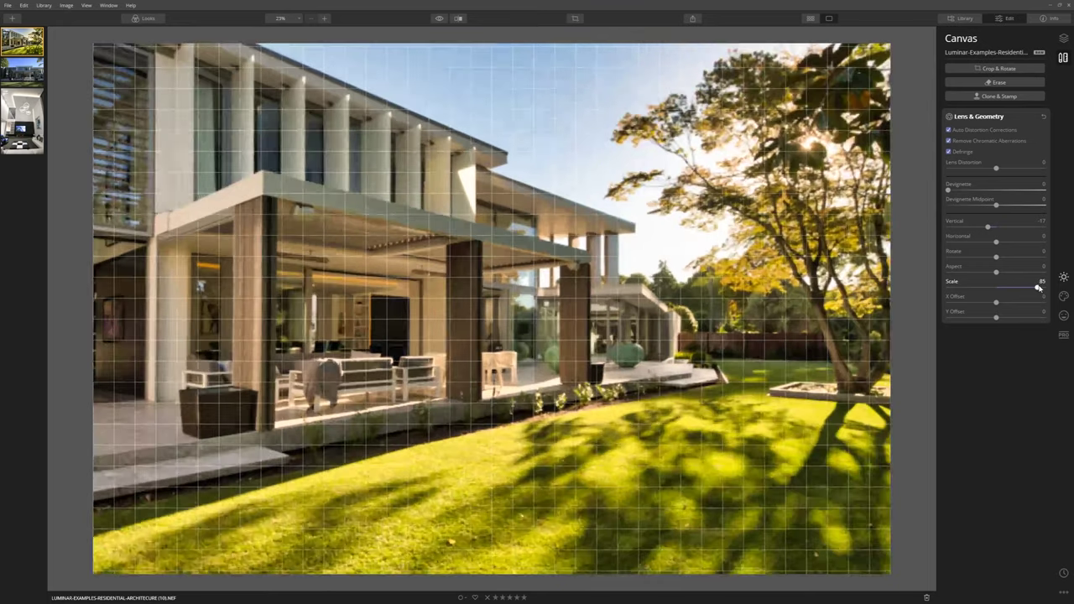
{"action": "double_click", "coordinate": [1037, 288]}
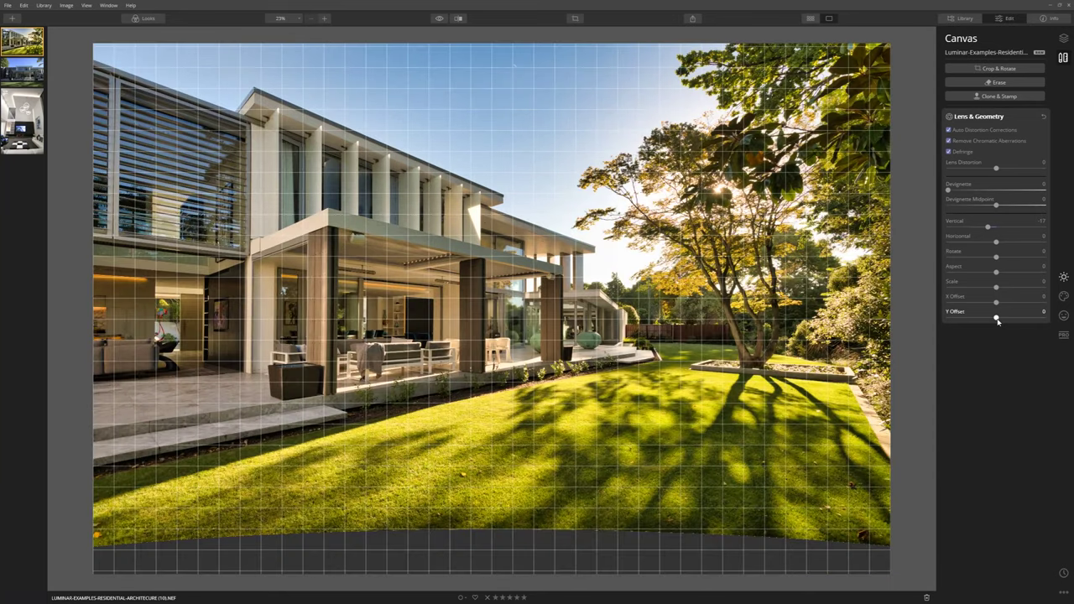
{"action": "left_click_drag", "start_coordinate": [996, 319], "coordinate": [983, 322]}
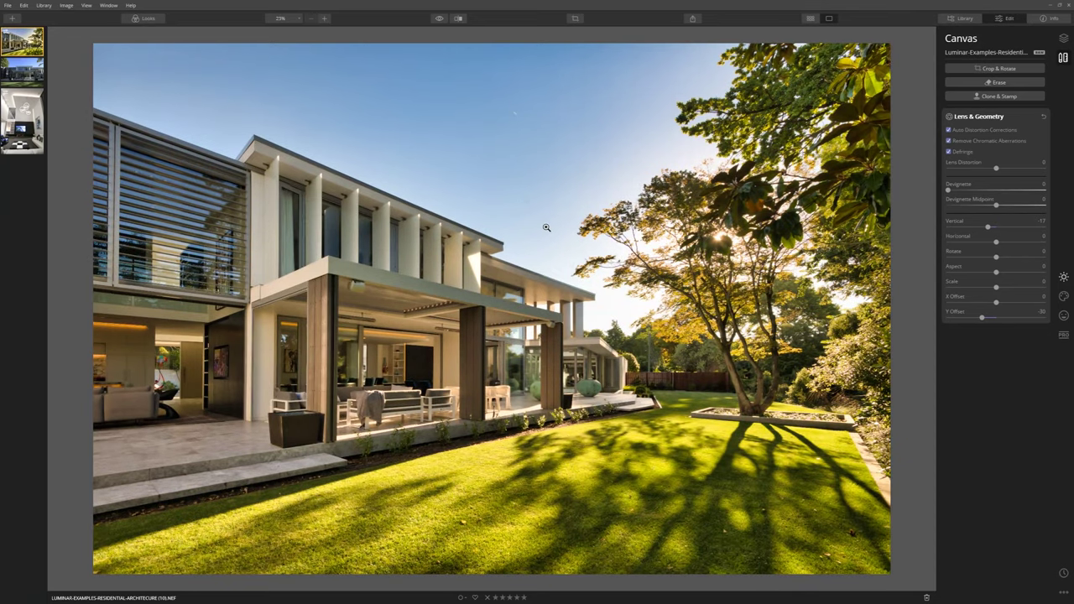
{"action": "left_click", "coordinate": [439, 19]}
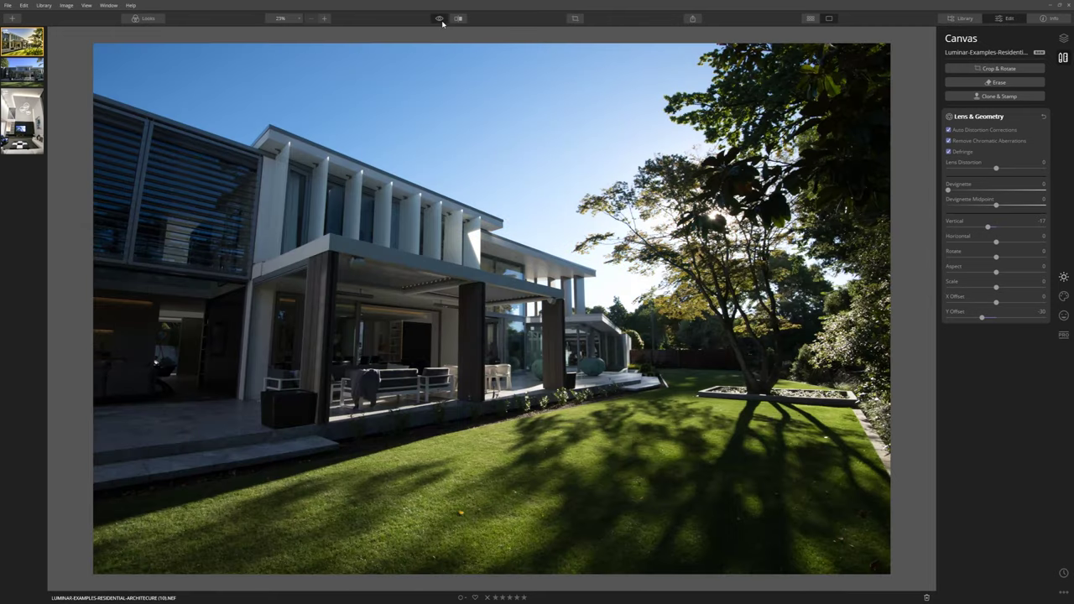
{"action": "left_click", "coordinate": [442, 22]}
{"action": "left_click", "coordinate": [442, 21]}
{"action": "left_click", "coordinate": [442, 22]}
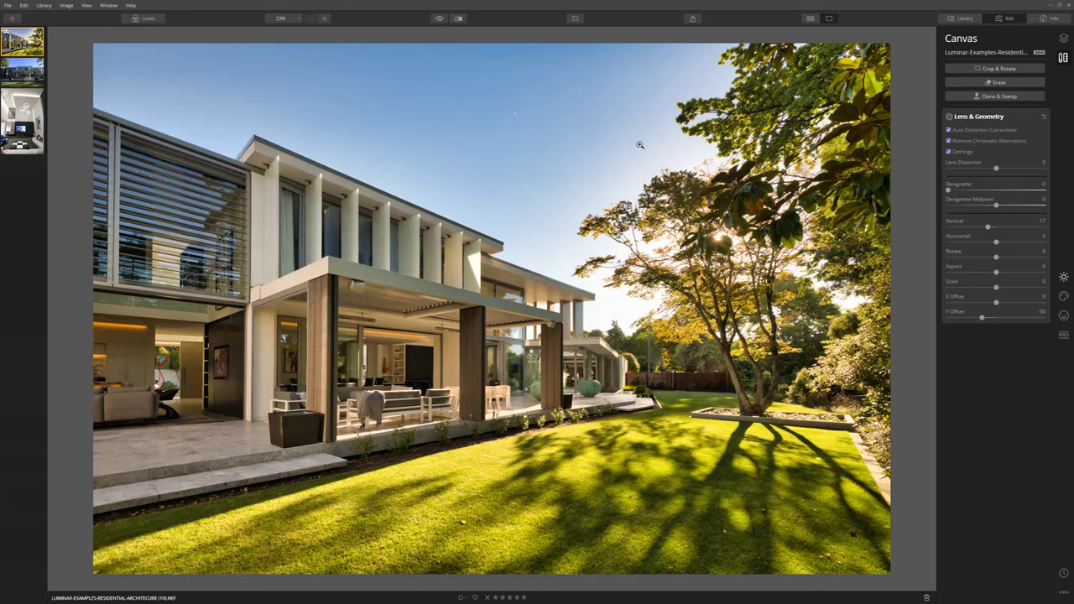
{"action": "left_click", "coordinate": [442, 21]}
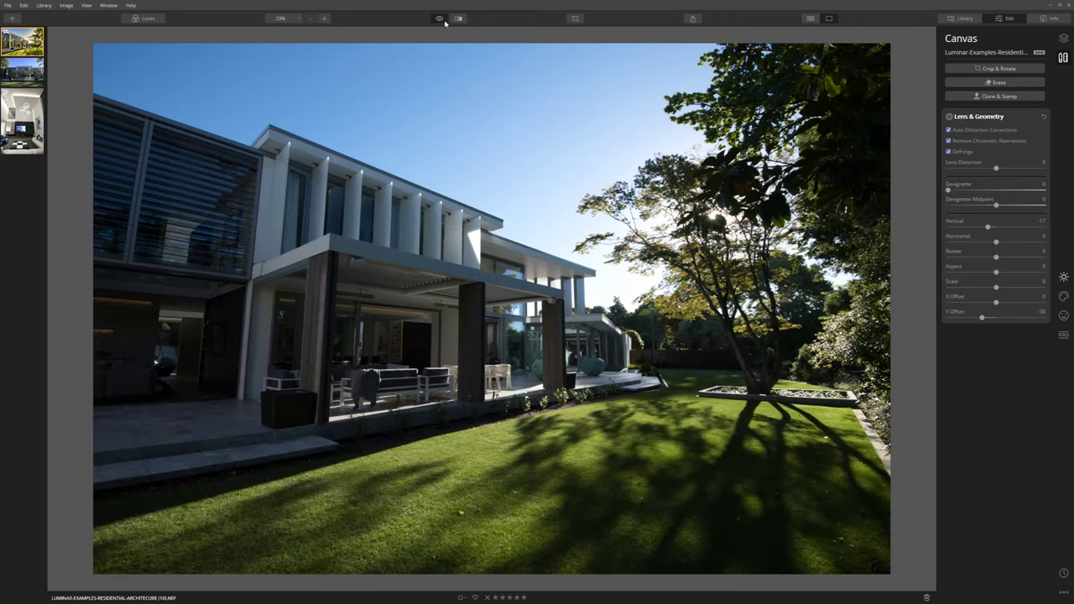
{"action": "left_click", "coordinate": [442, 20]}
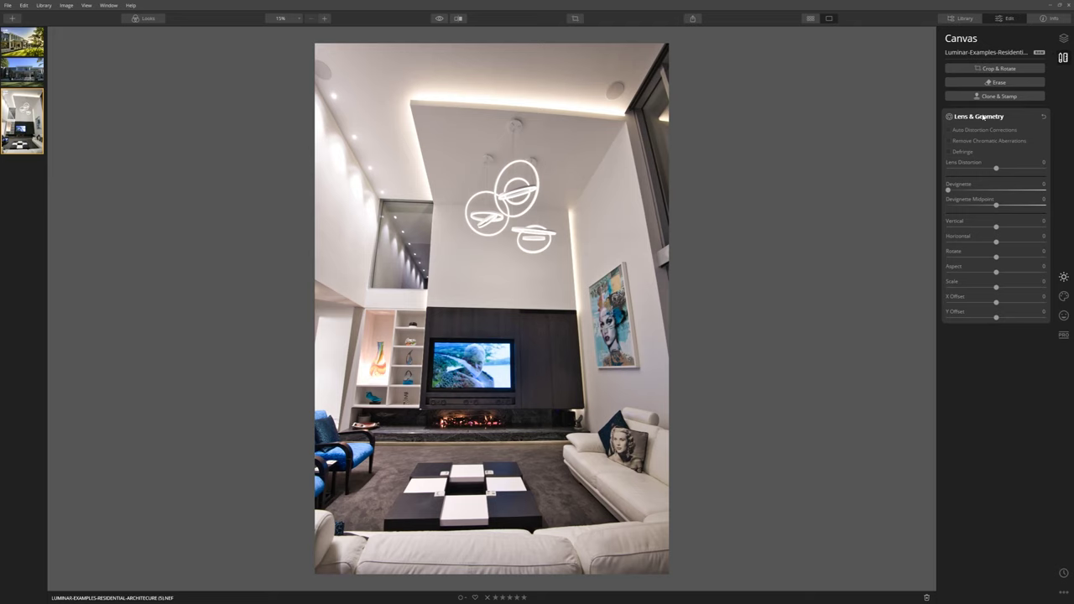
Step: Turn on Auto Distortion Corrections for the living room photo
{"action": "left_click", "coordinate": [977, 130]}
Step: Remove chromatic aberrations, then set Vertical perspective to -30 and Rotate to -6
{"action": "left_click", "coordinate": [965, 141]}
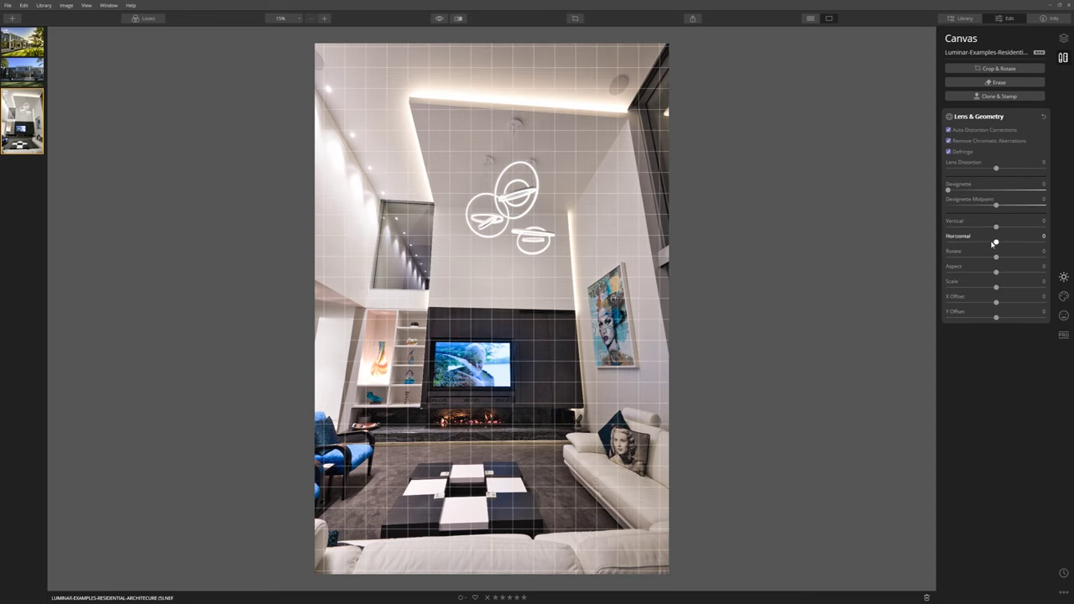
{"action": "left_click_drag", "start_coordinate": [996, 226], "coordinate": [982, 228]}
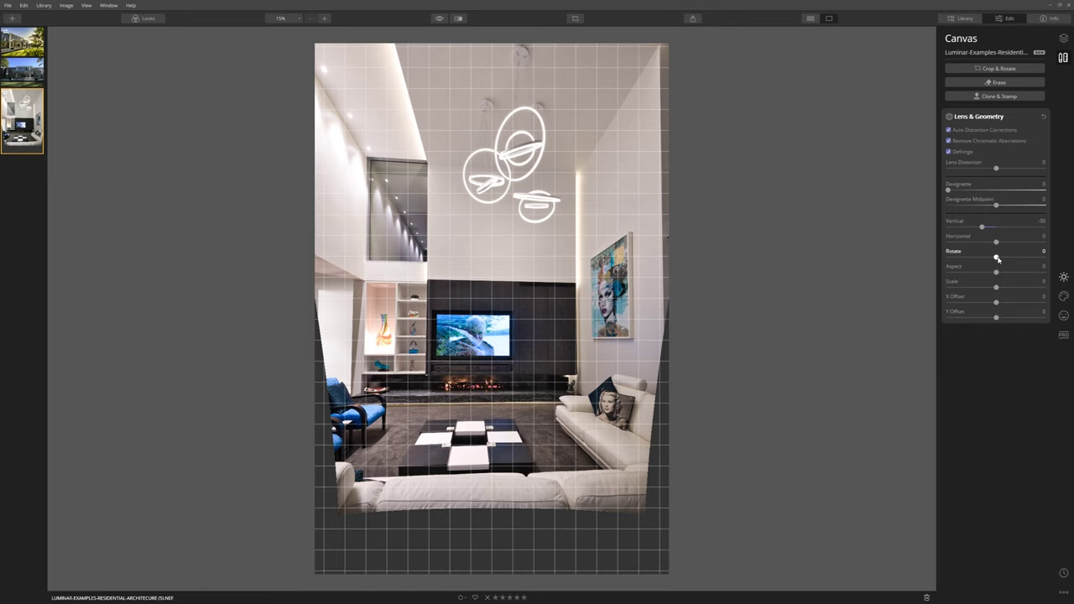
{"action": "left_click_drag", "start_coordinate": [997, 258], "coordinate": [994, 260]}
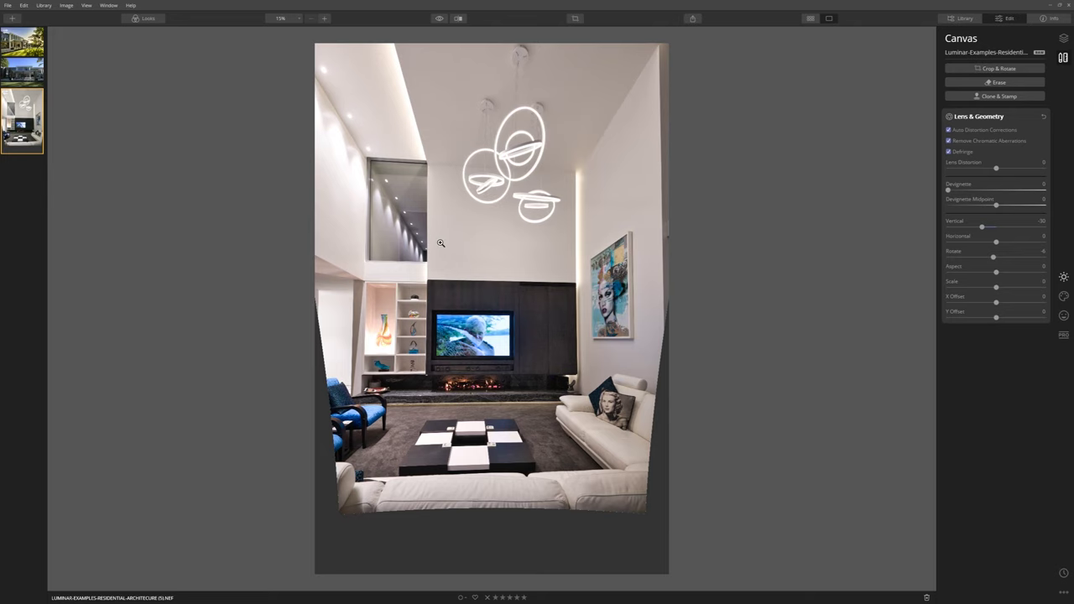
Step: Set Horizontal perspective to 8 and Rotate to -19, then view the uncorrected original
{"action": "left_click_drag", "start_coordinate": [996, 241], "coordinate": [999, 244]}
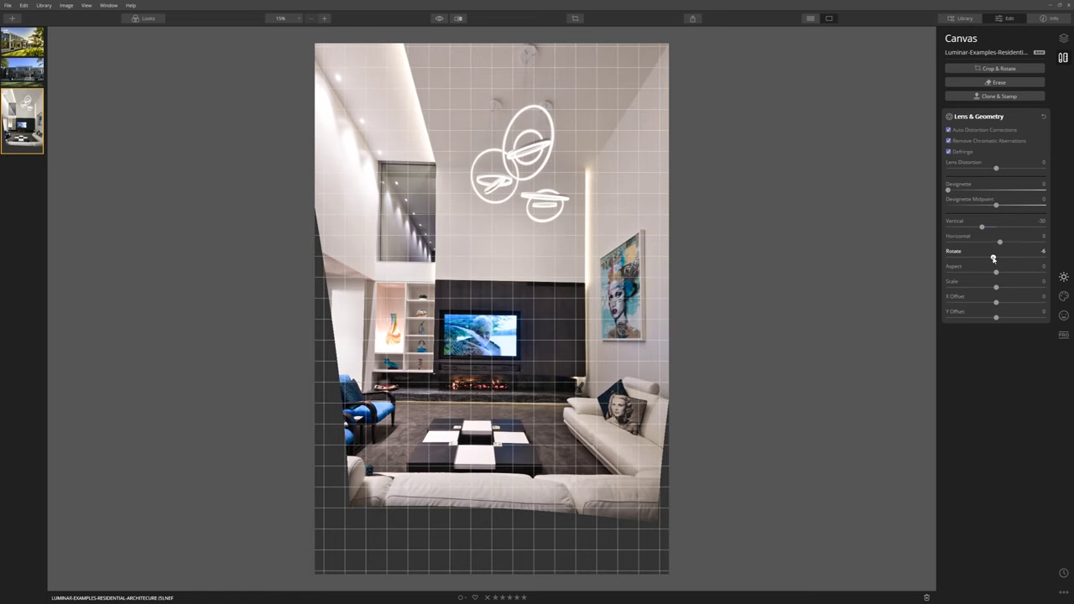
{"action": "left_click_drag", "start_coordinate": [992, 258], "coordinate": [986, 258]}
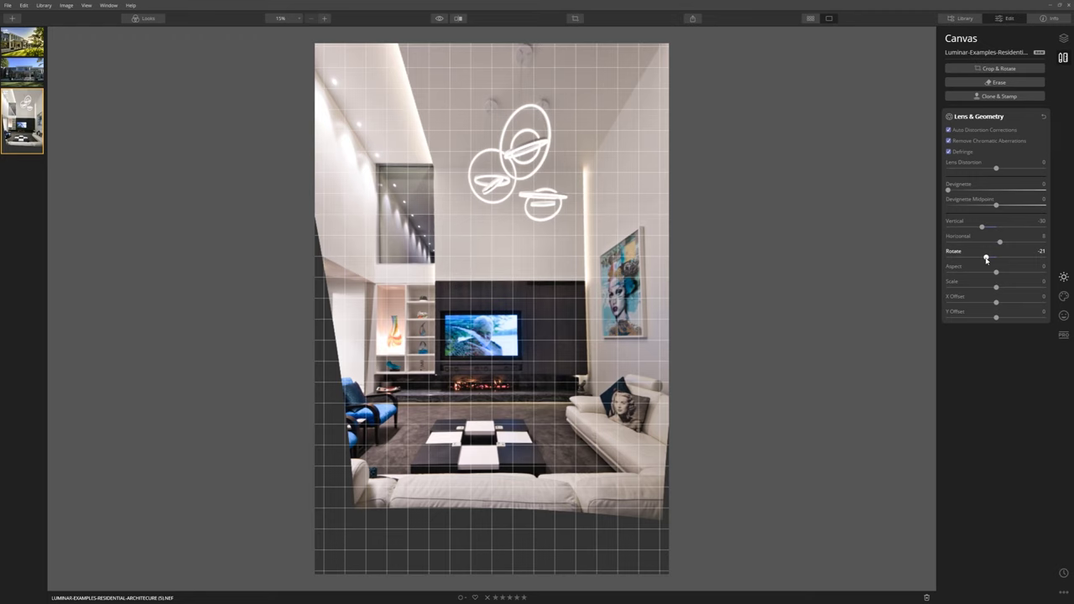
{"action": "left_click_drag", "start_coordinate": [986, 259], "coordinate": [987, 259]}
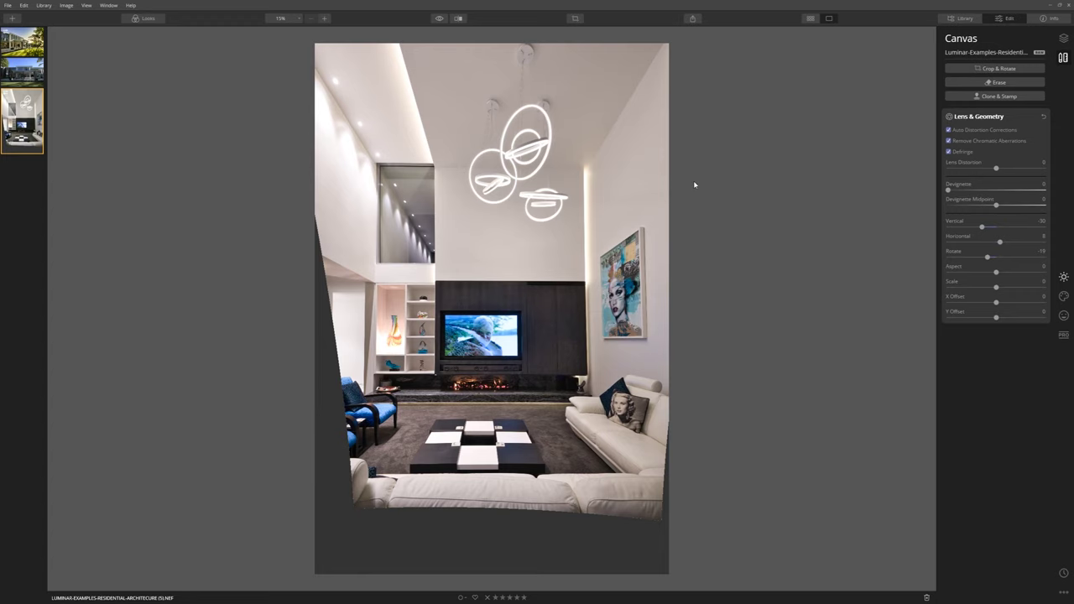
{"action": "left_click", "coordinate": [439, 17]}
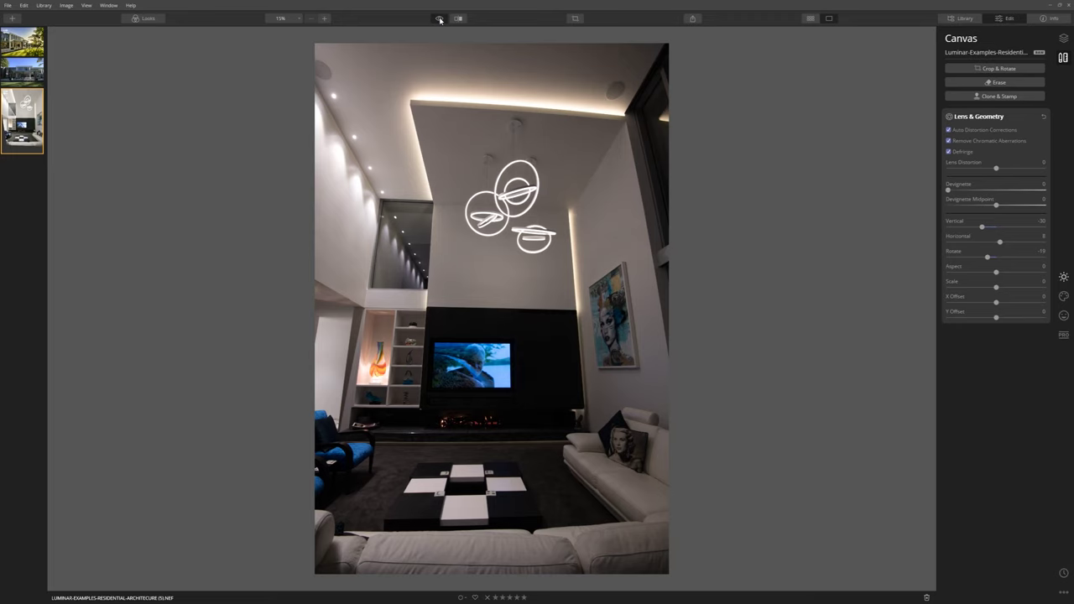
Step: Return to the corrected view, set Y Offset to -32 and Scale to 43, and open Crop & Rotate
{"action": "left_click", "coordinate": [440, 20]}
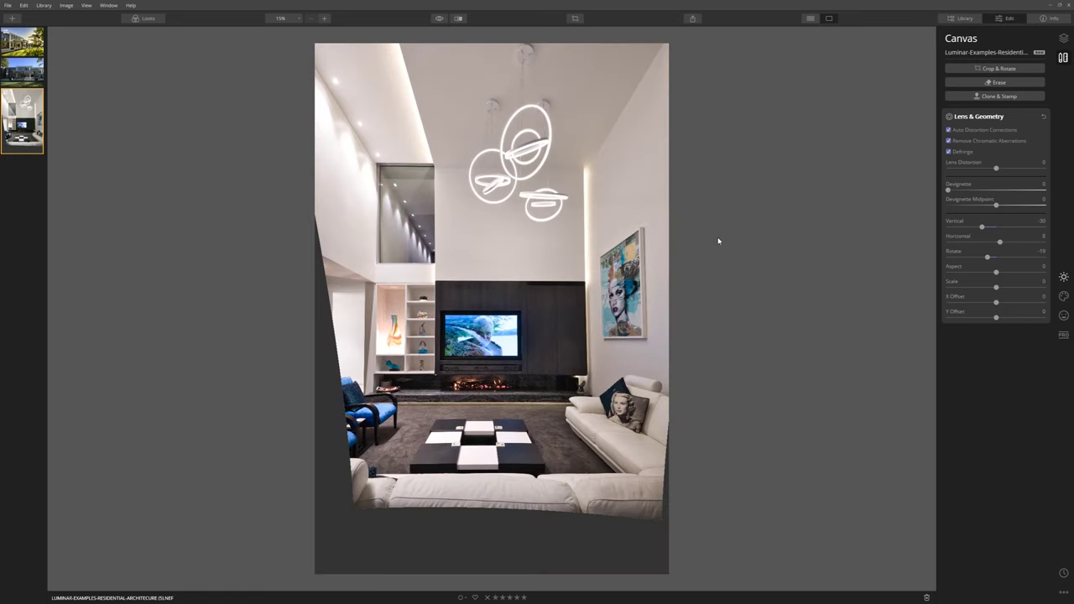
{"action": "mouse_move", "coordinate": [998, 322]}
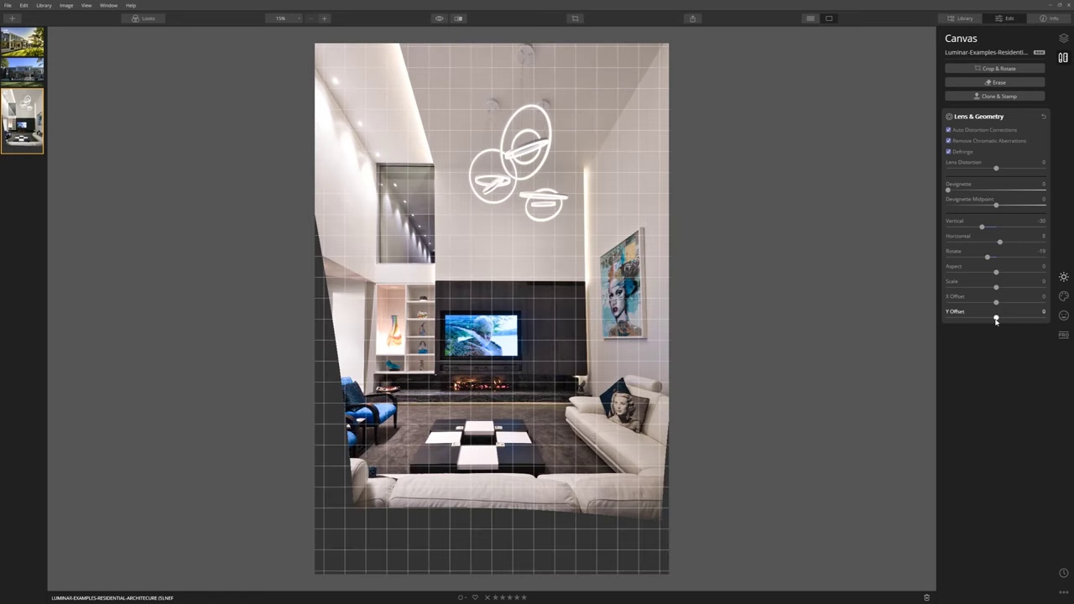
{"action": "left_click_drag", "start_coordinate": [996, 319], "coordinate": [980, 322]}
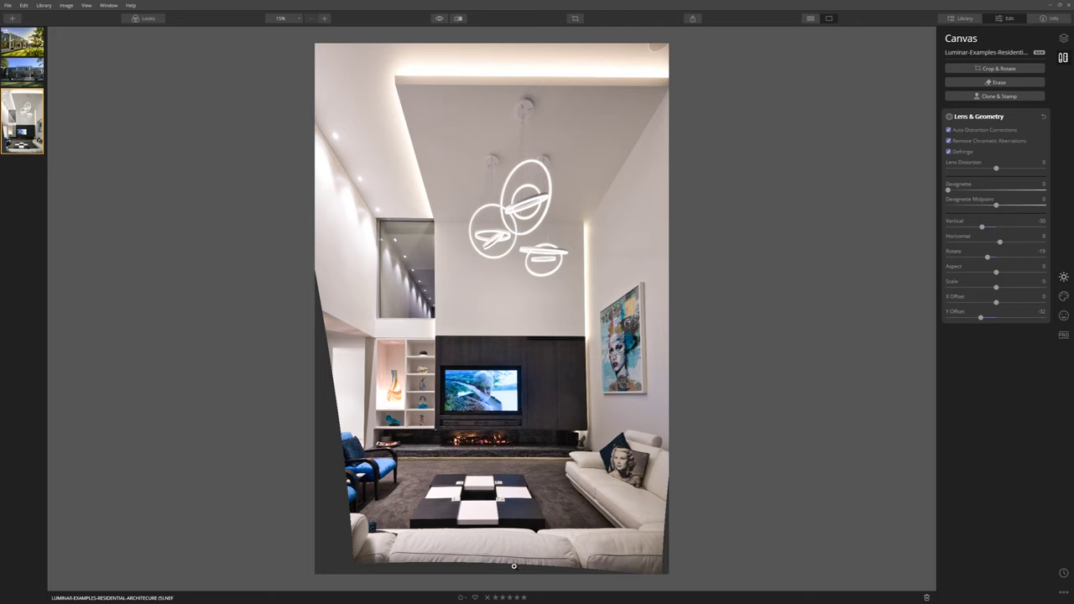
{"action": "left_click_drag", "start_coordinate": [997, 288], "coordinate": [1016, 288]}
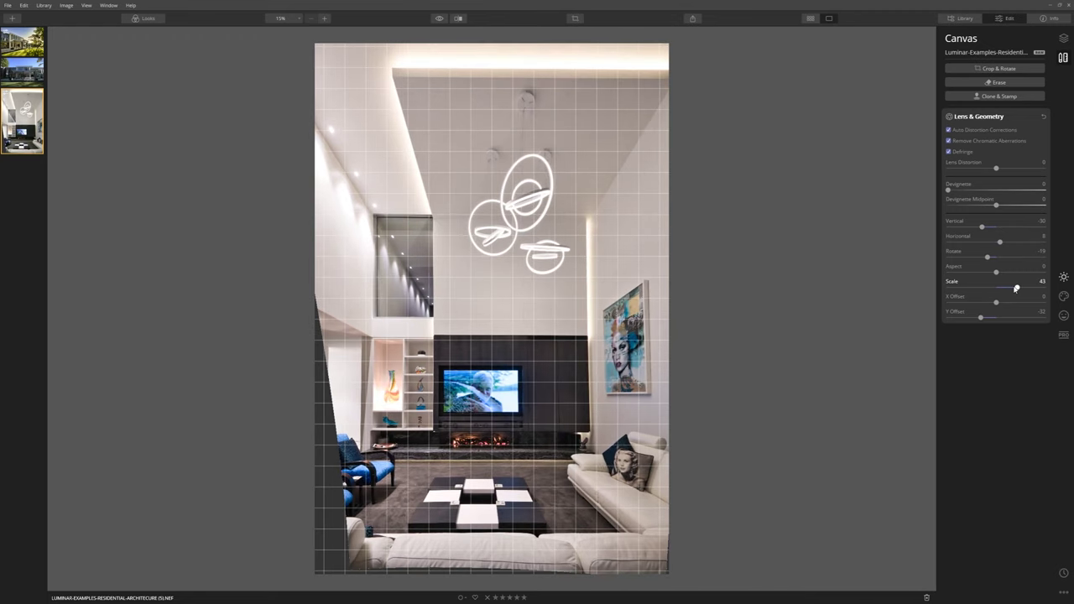
{"action": "left_click_drag", "start_coordinate": [1016, 288], "coordinate": [1016, 288]}
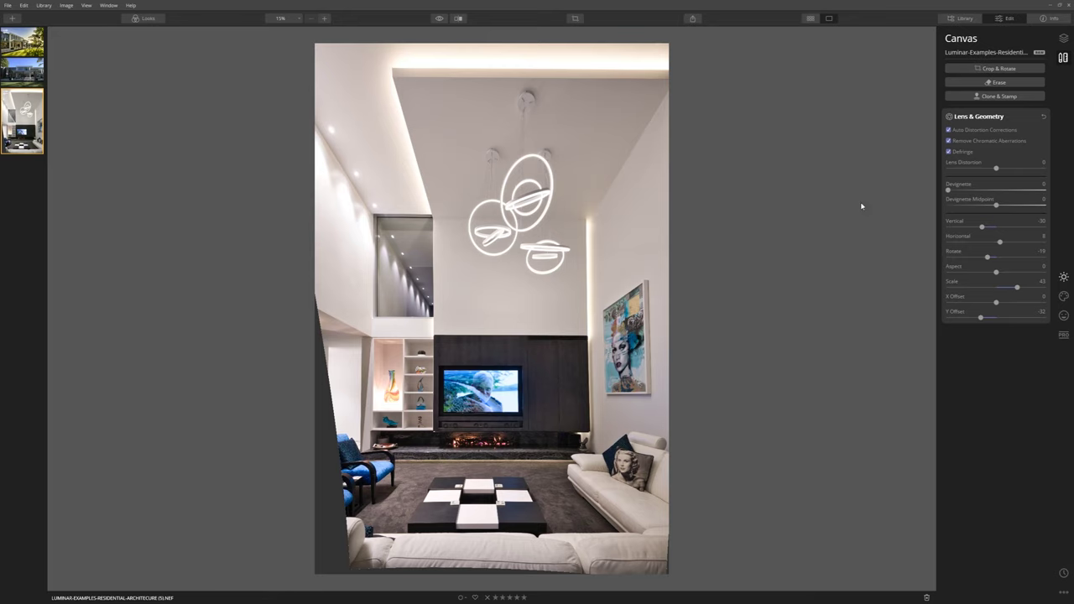
{"action": "left_click", "coordinate": [997, 71]}
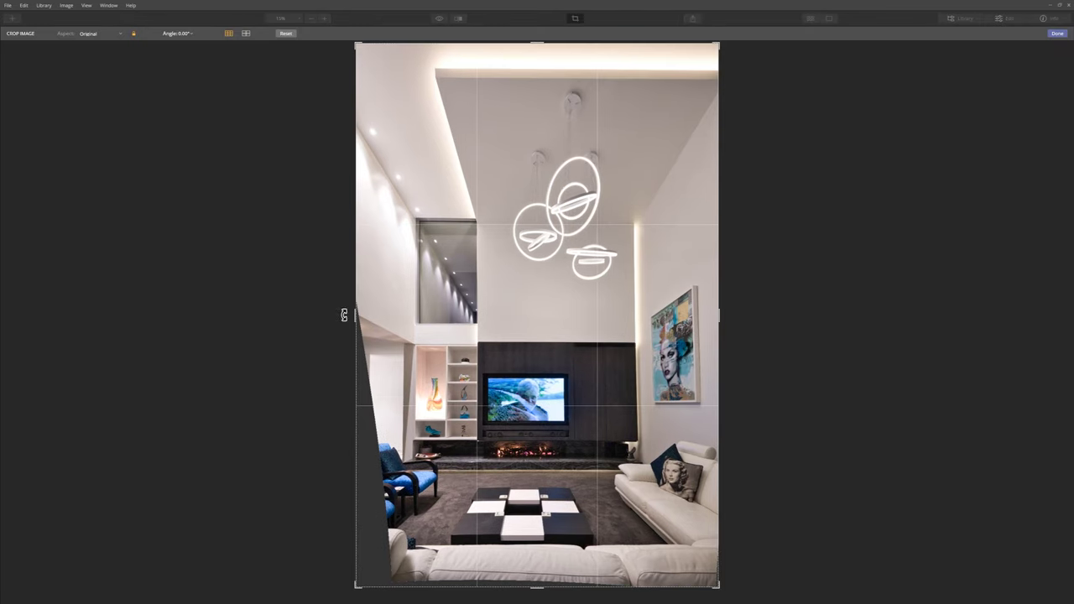
Step: Trim the crop at the top-left, bottom and left edges, lower the photo inside it, and apply
{"action": "mouse_move", "coordinate": [352, 39]}
{"action": "left_mouse_down"}
{"action": "mouse_move", "coordinate": [382, 59]}
{"action": "mouse_move", "coordinate": [364, 45]}
{"action": "mouse_move", "coordinate": [393, 103]}
{"action": "mouse_move", "coordinate": [355, 35]}
{"action": "left_mouse_up"}
{"action": "left_click_drag", "start_coordinate": [540, 587], "coordinate": [539, 587]}
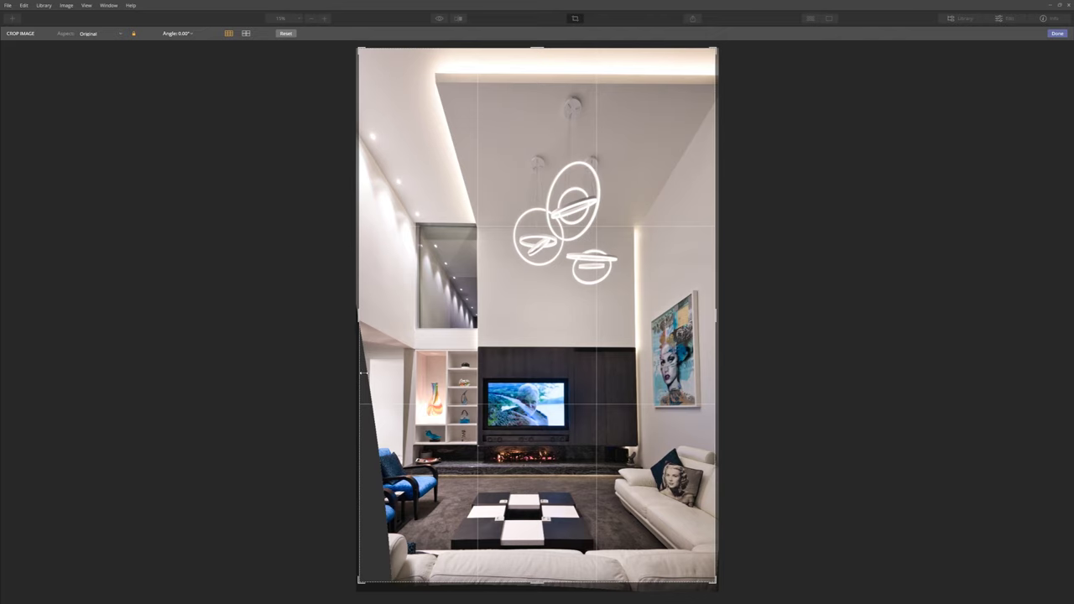
{"action": "left_click_drag", "start_coordinate": [358, 318], "coordinate": [373, 320]}
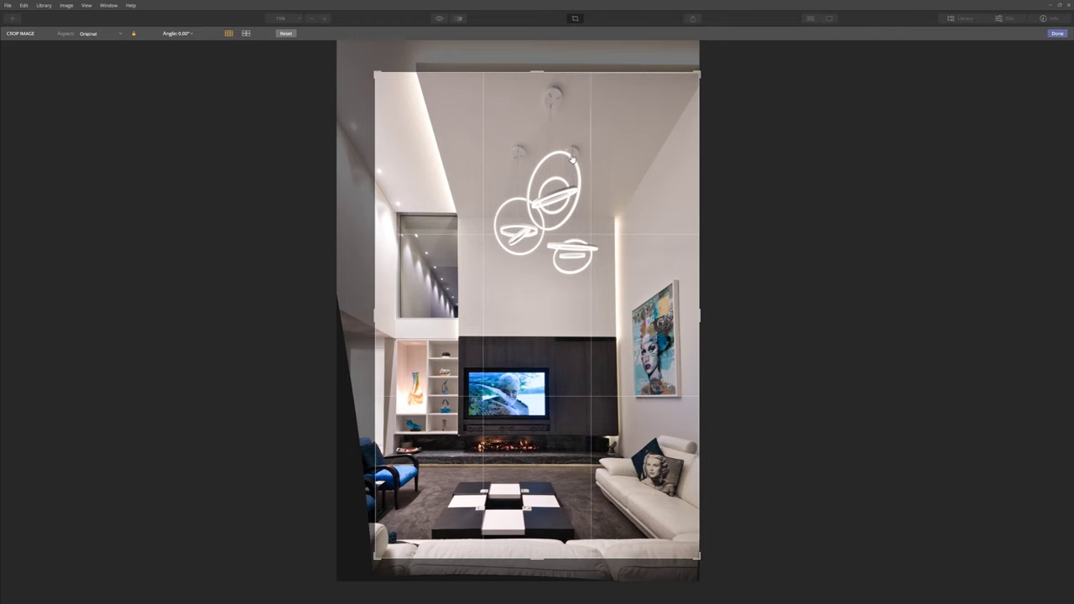
{"action": "left_click_drag", "start_coordinate": [565, 198], "coordinate": [551, 224]}
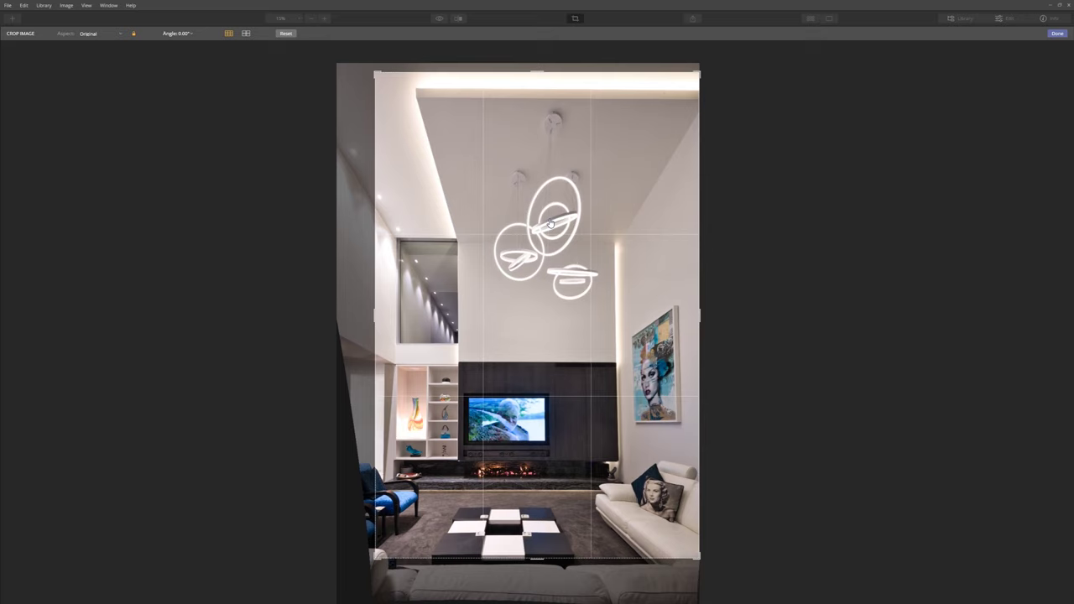
{"action": "left_click_drag", "start_coordinate": [550, 223], "coordinate": [551, 234]}
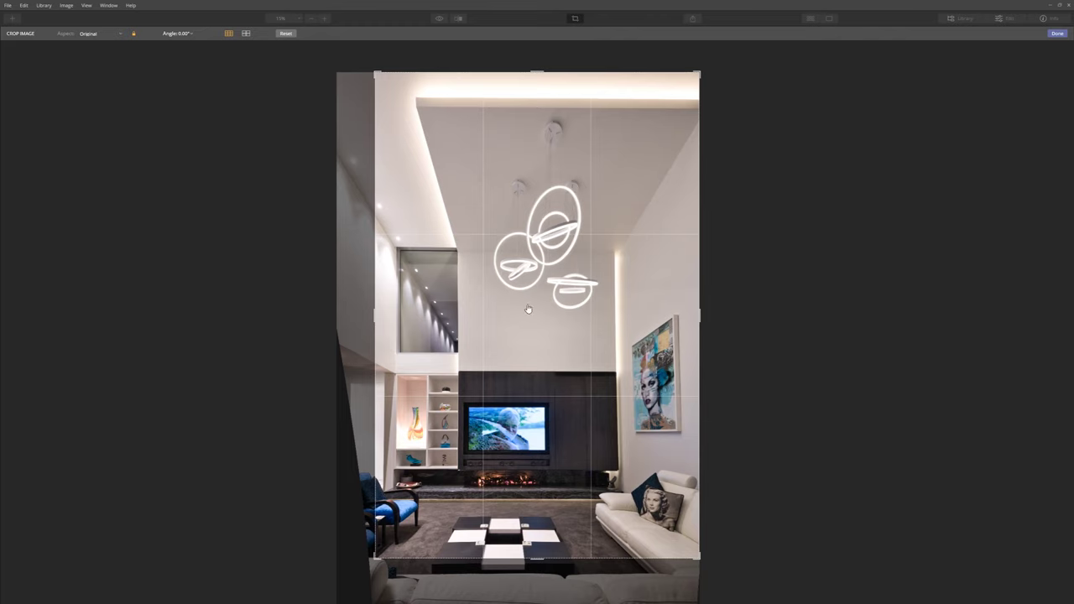
{"action": "left_click", "coordinate": [1055, 34]}
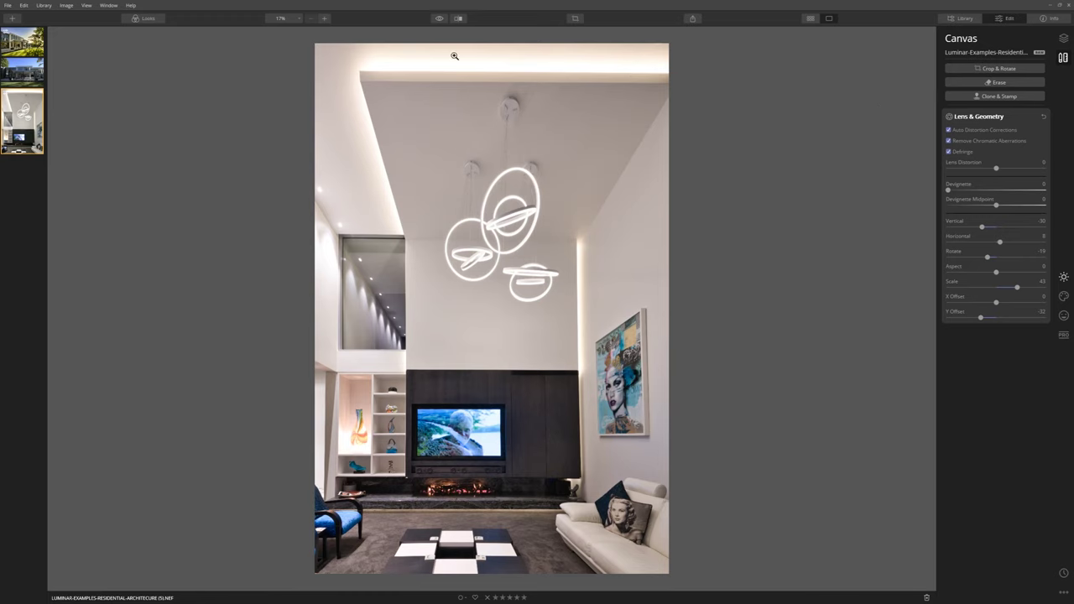
Step: Toggle between the original and the straightened, cropped edit, ending on the original
{"action": "left_click", "coordinate": [438, 19]}
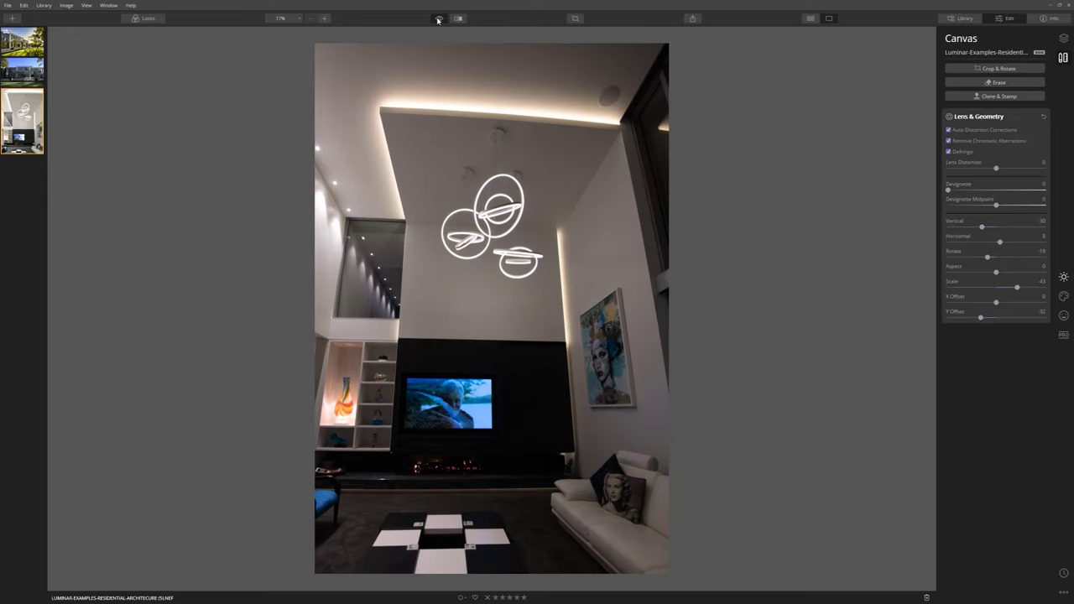
{"action": "left_click", "coordinate": [438, 19]}
{"action": "left_click", "coordinate": [437, 19]}
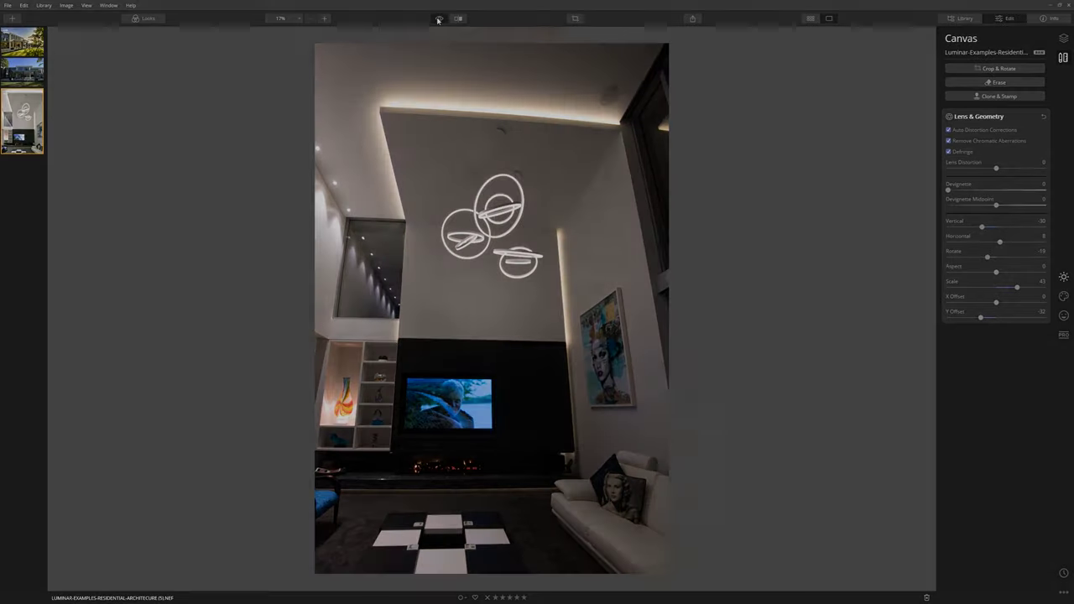